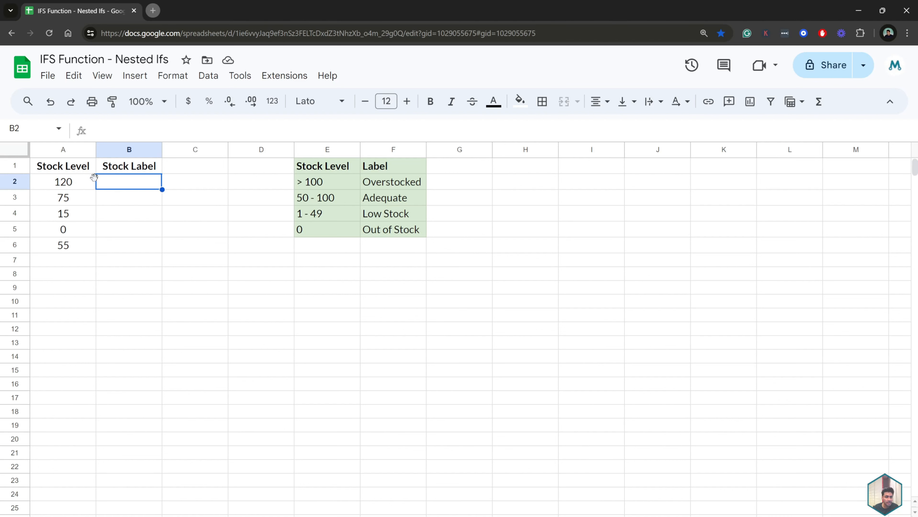
Examine the stock levels in column A and the level ranges with their labels in the reference table in columns E and F.
left_click(78, 184)
left_click(80, 200)
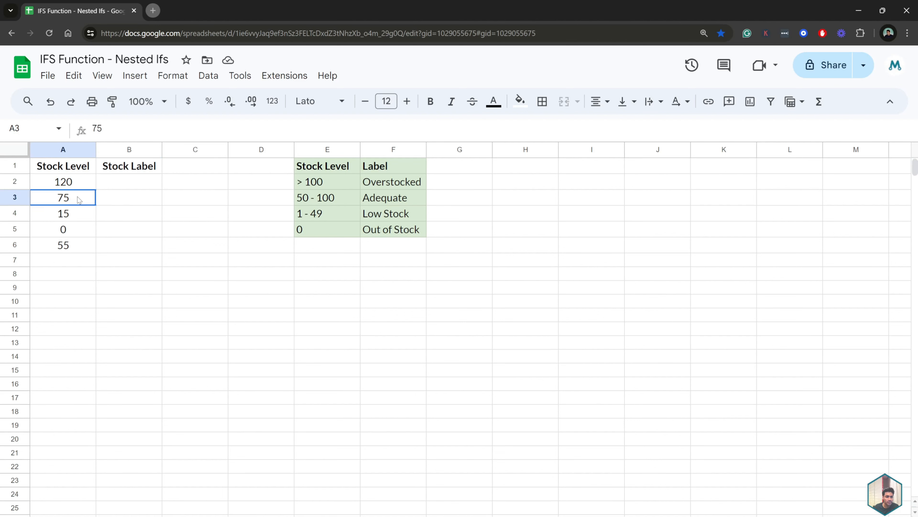
left_click(82, 219)
left_click(78, 232)
left_click(77, 246)
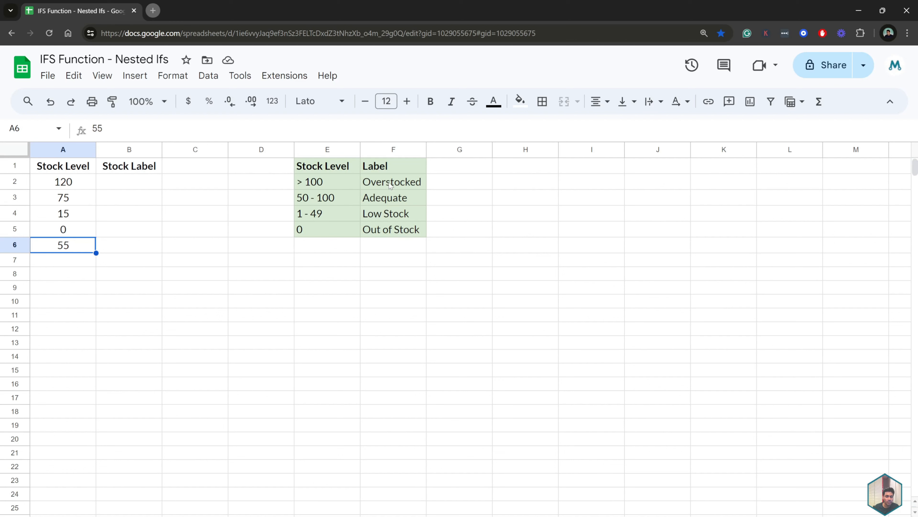
left_click_drag(391, 184, 392, 214)
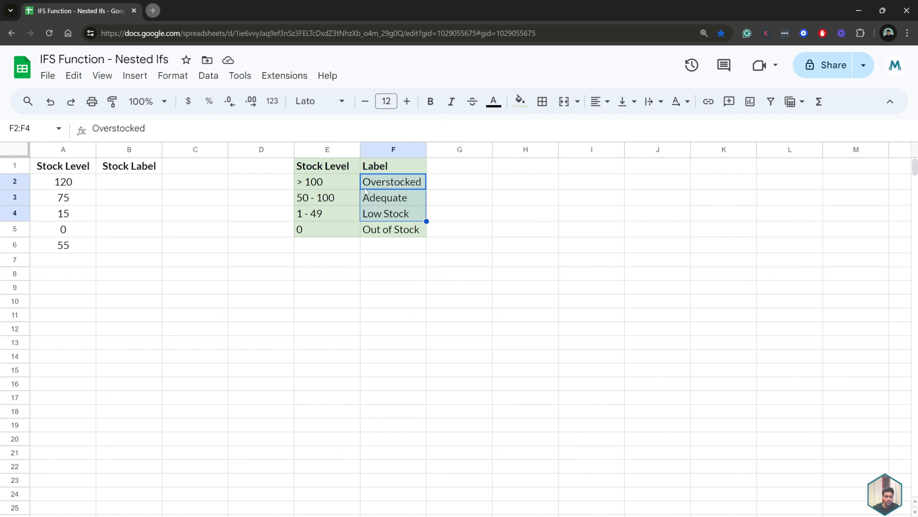
left_click(340, 182)
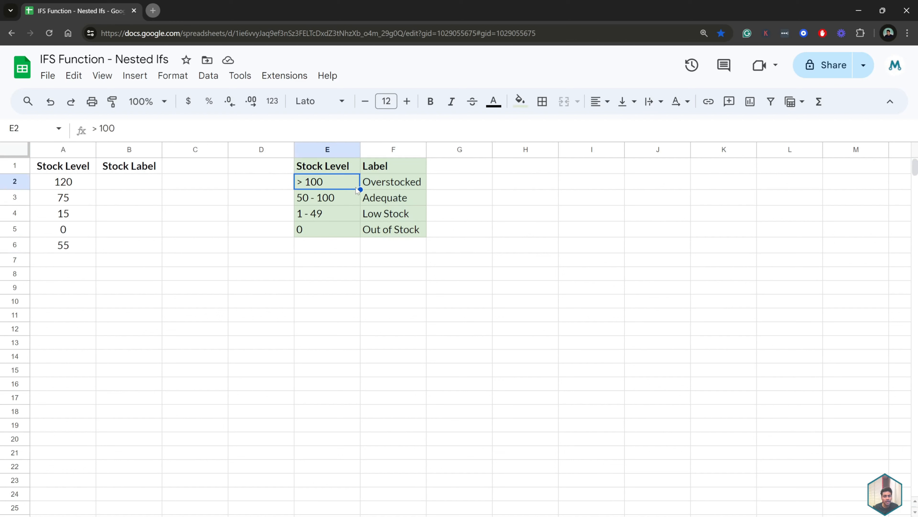
left_click(398, 185)
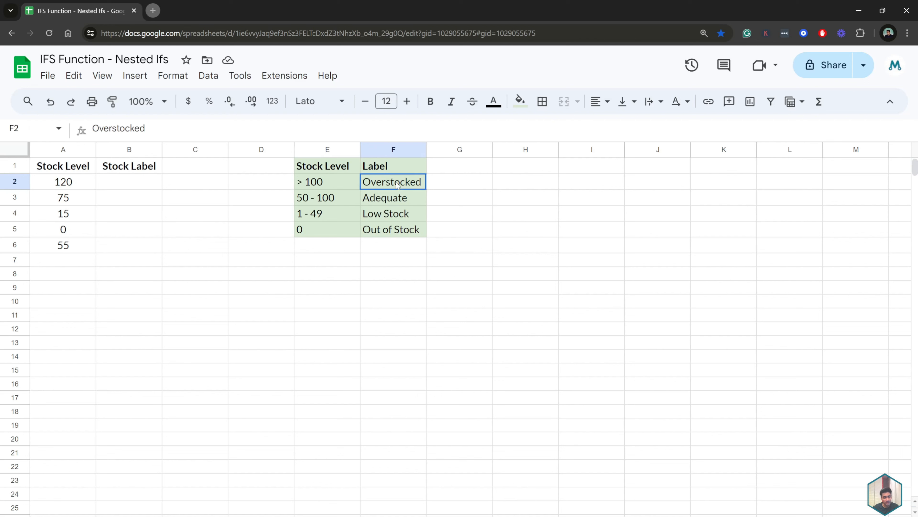
left_click(333, 200)
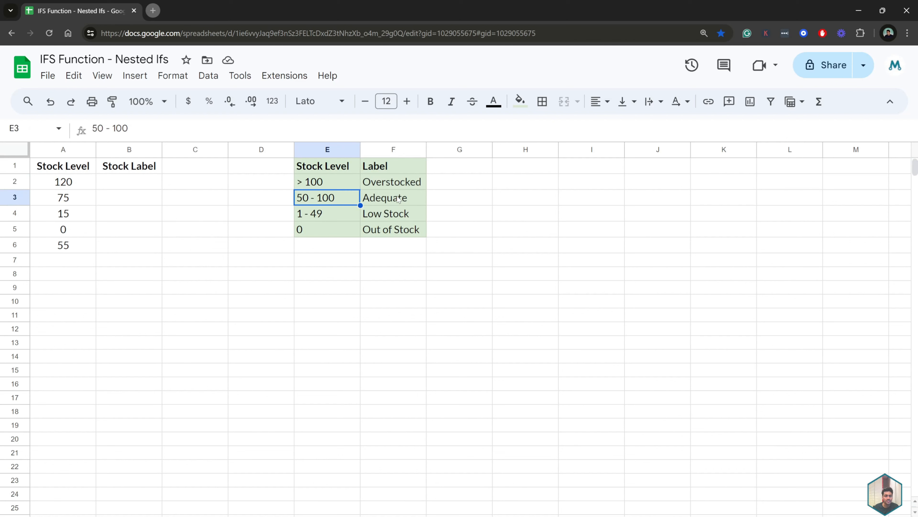
left_click(339, 212)
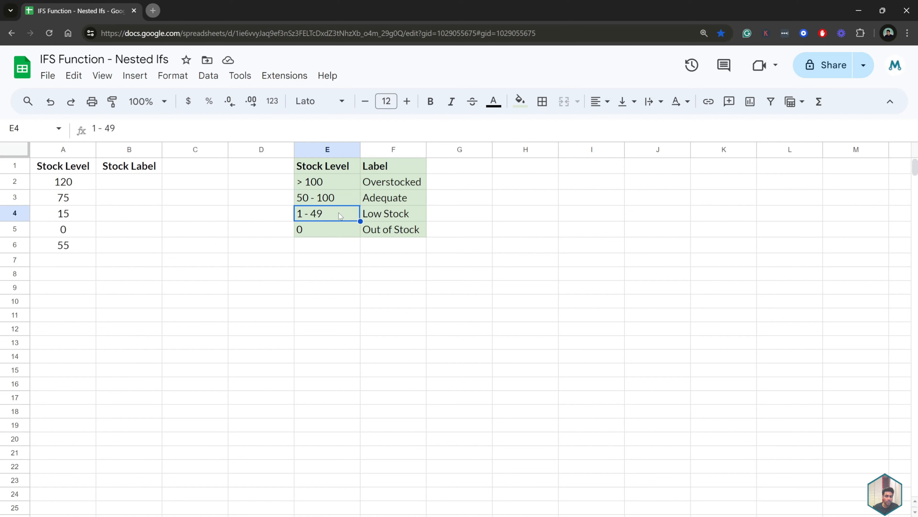
left_click(395, 216)
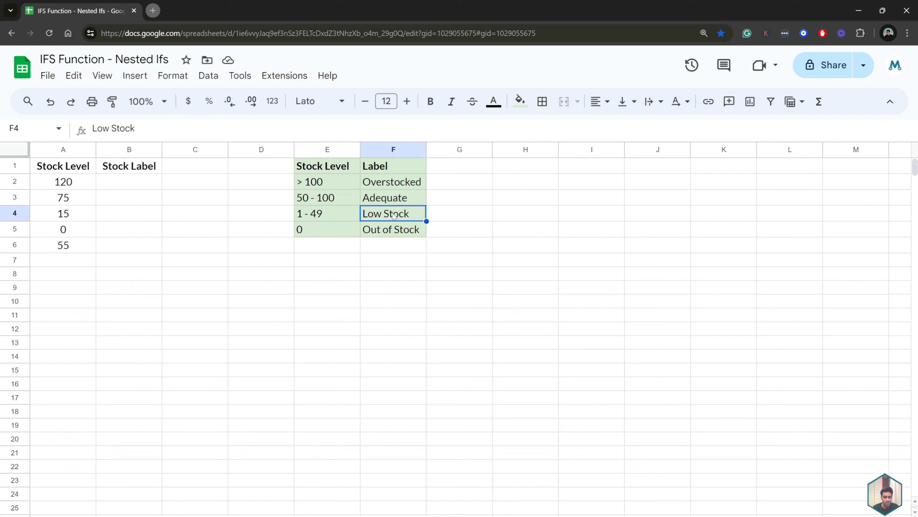
left_click(335, 231)
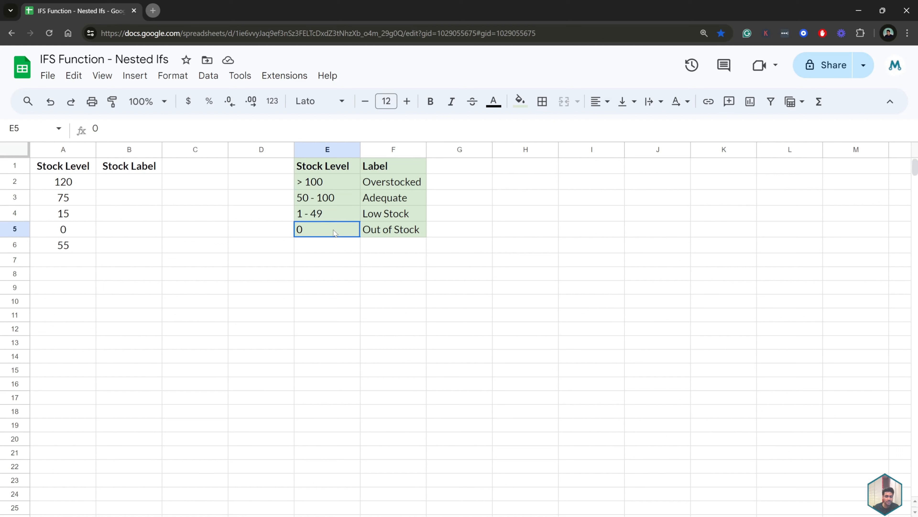
left_click(380, 233)
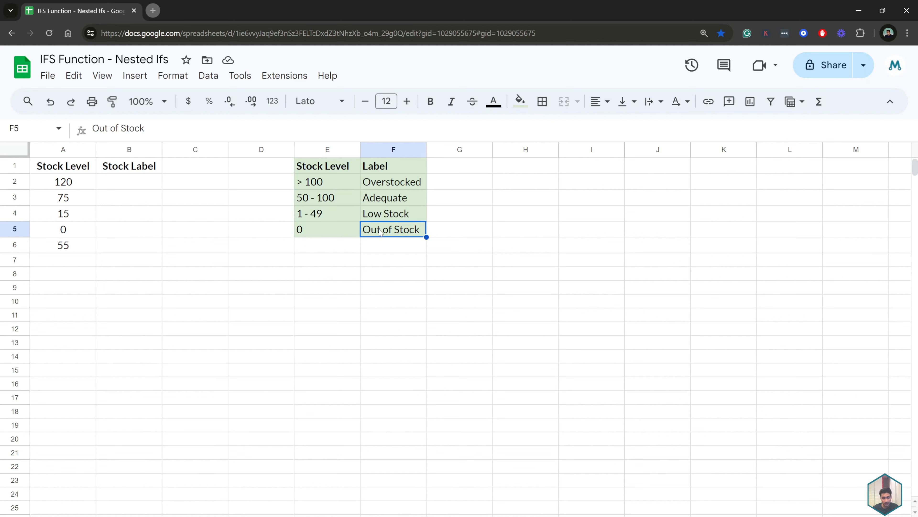
Start an IF formula in cell B2 that returns "Overstocked" when A2>100.
left_click(142, 183)
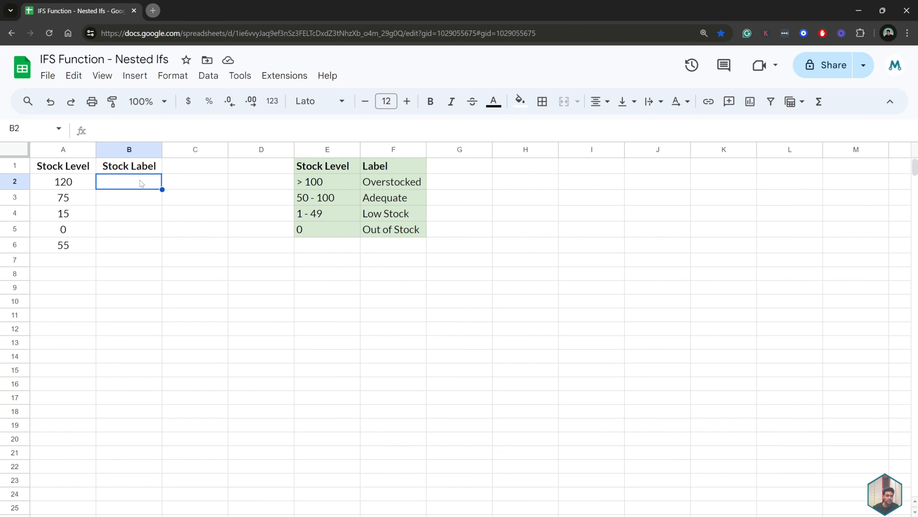
left_click(165, 132)
type("=")
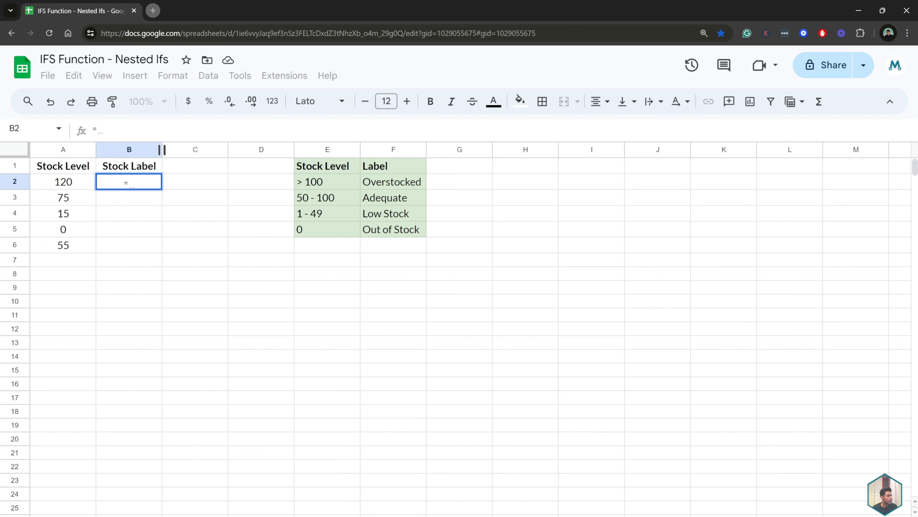
left_click(178, 135)
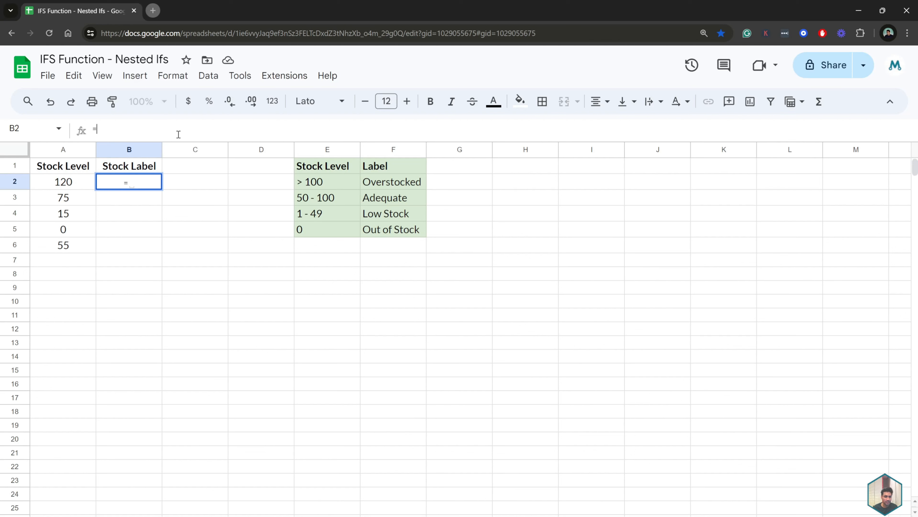
type("IF")
key("BackSpace")
key("BackSpace")
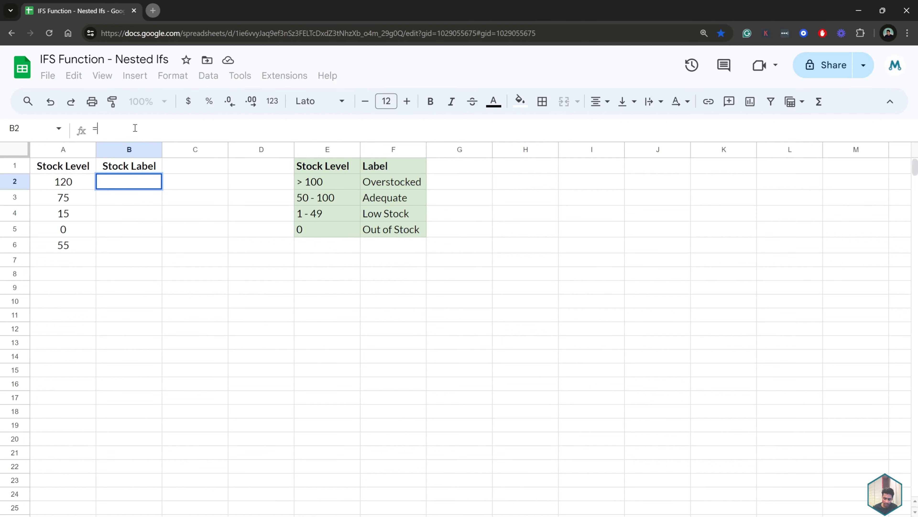
type("IF(")
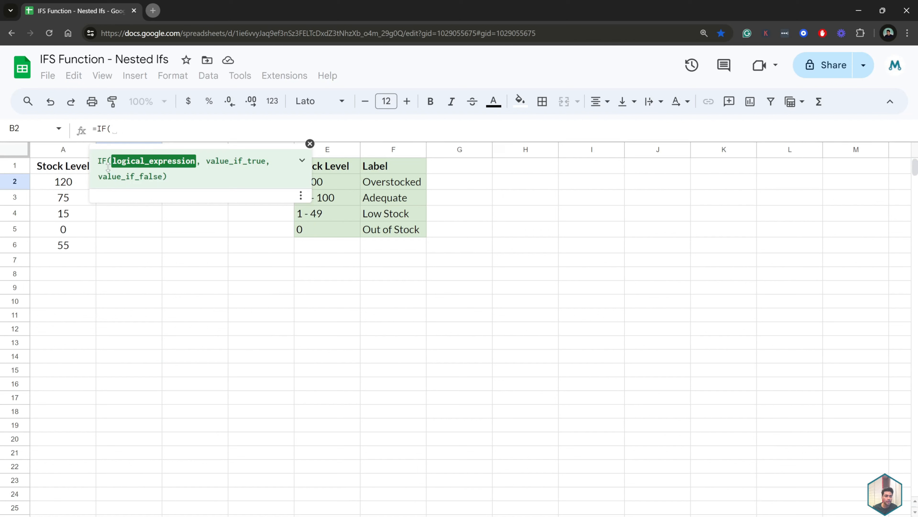
left_click(45, 188)
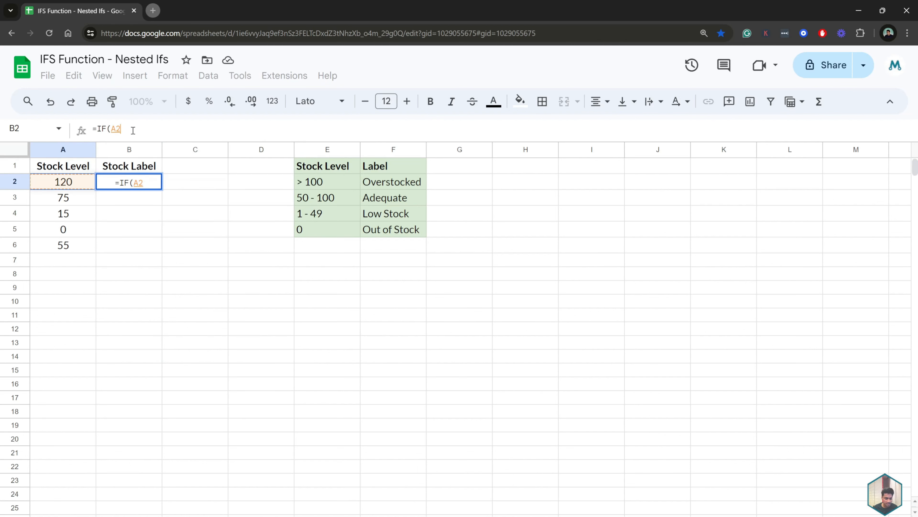
type(">100")
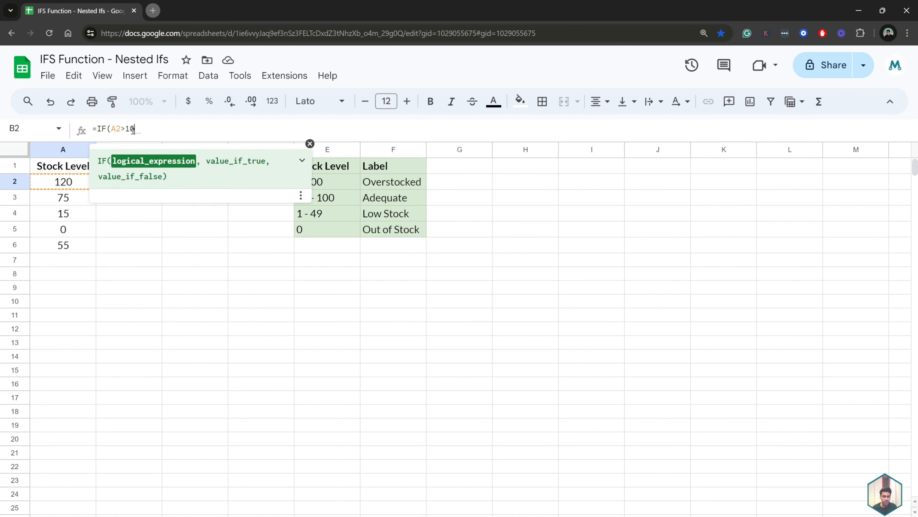
type(", \"Ove")
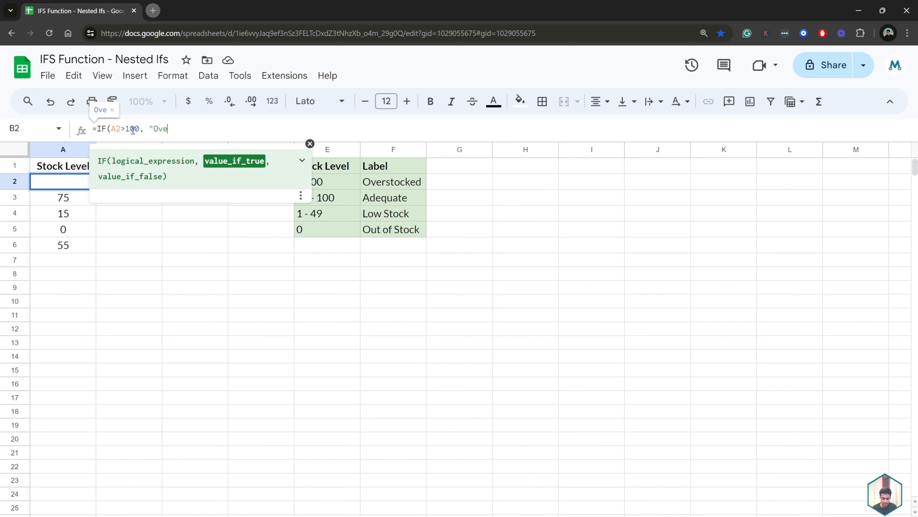
type("rstocked\",")
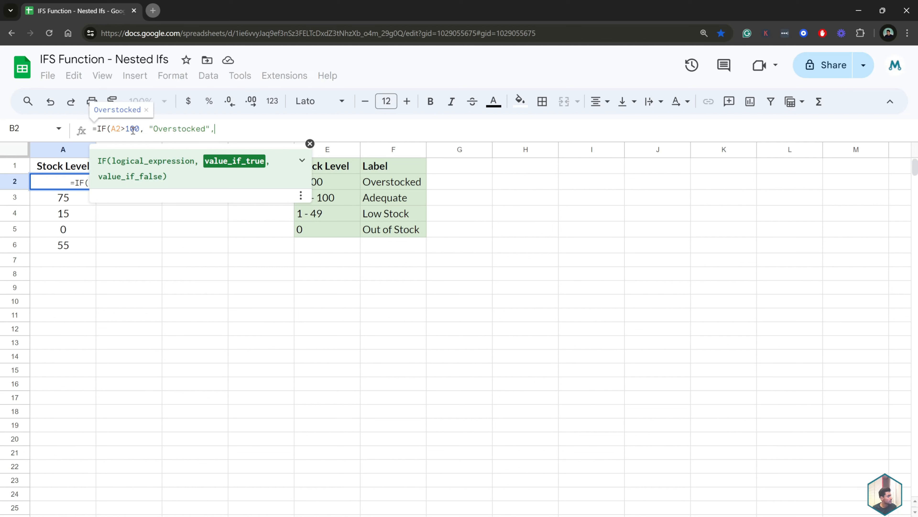
Nest a second IF as the false value of the B2 formula, returning "Adequate" when A2>=50.
type(" IF")
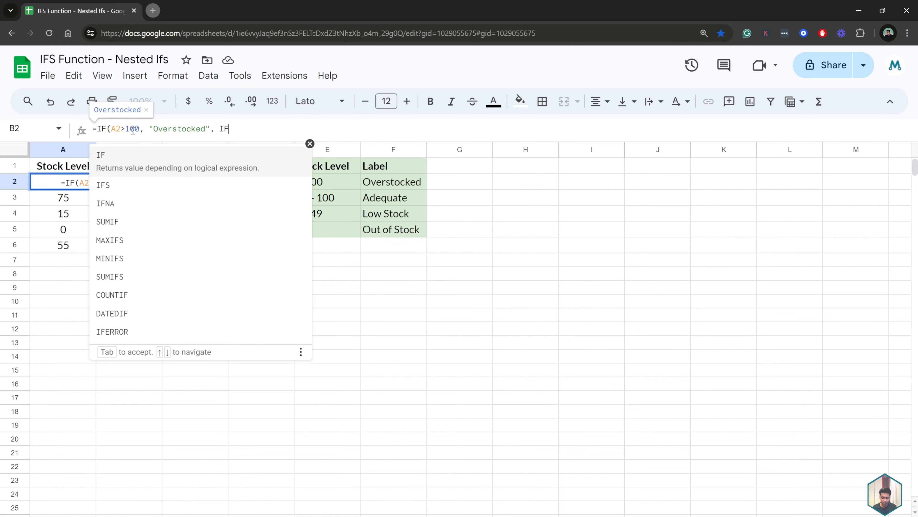
type("(A2")
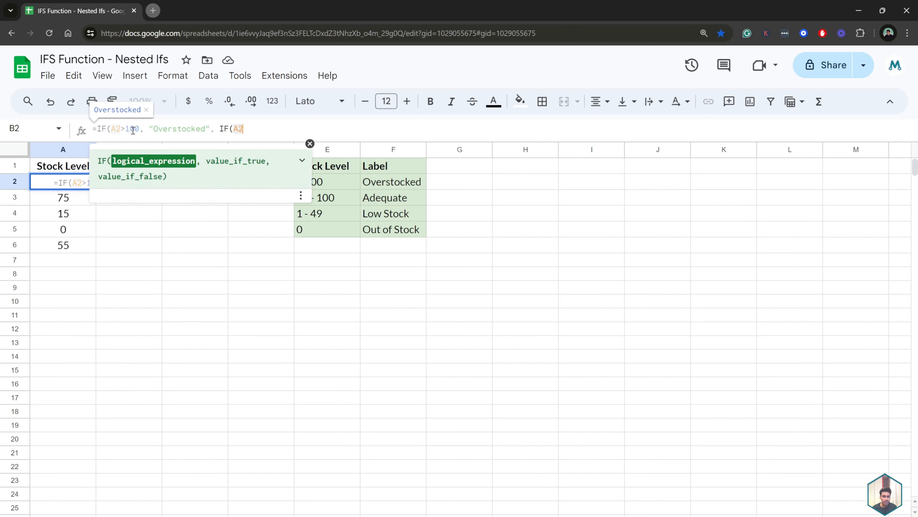
type(">=")
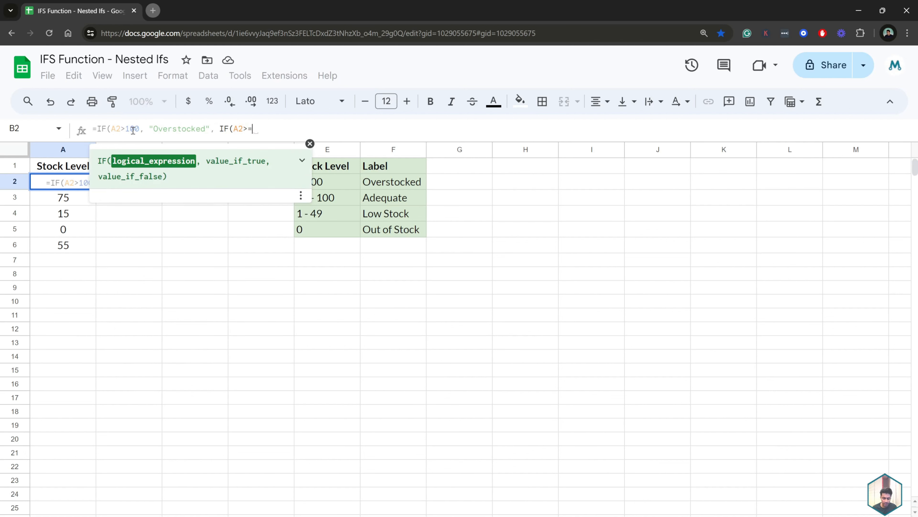
type("50, ")
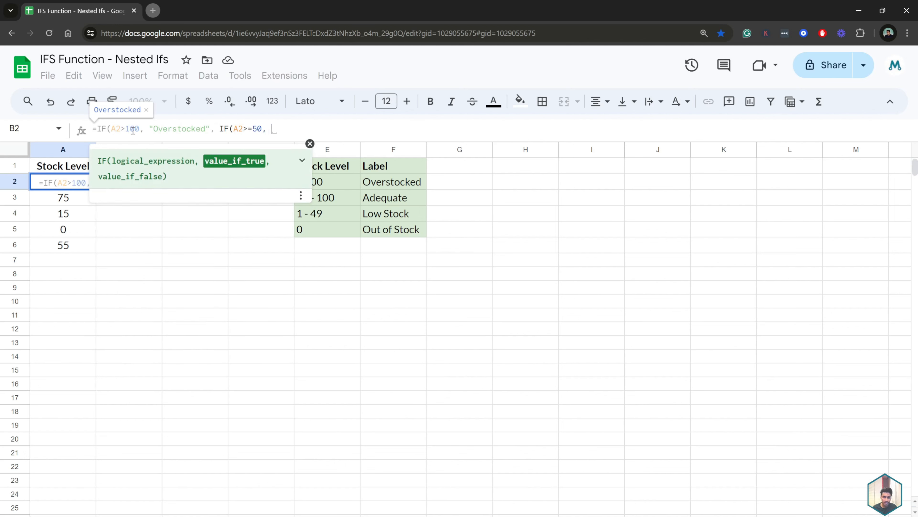
type("\"Adequat")
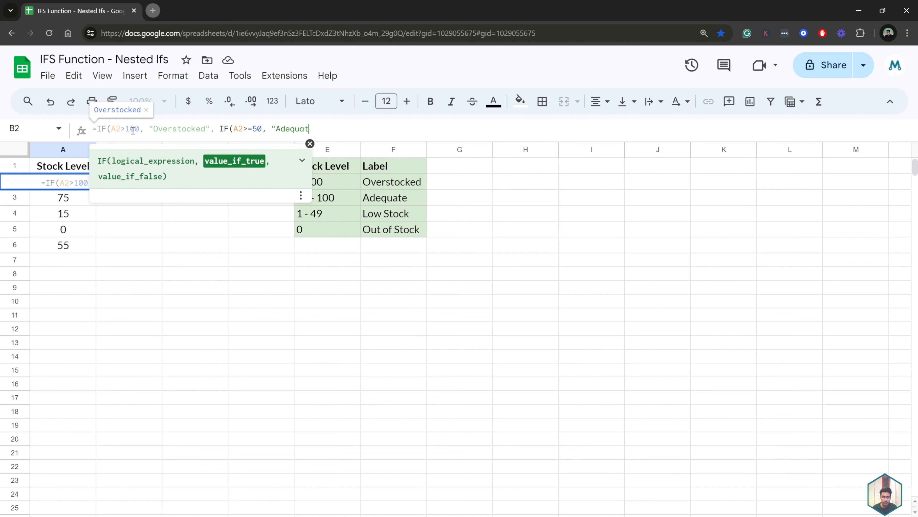
type("e\", ")
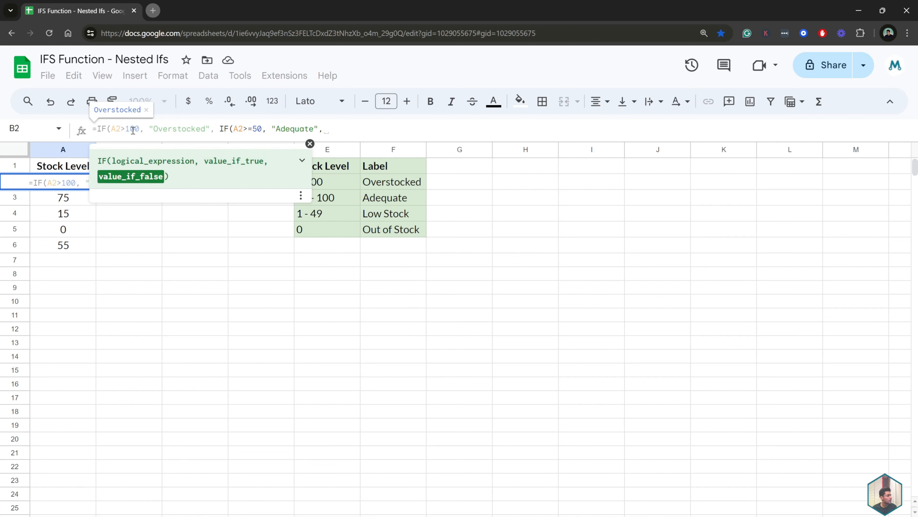
Nest a third IF in the B2 formula that returns "Low Stock" when A2 >= 1.
type("IF(")
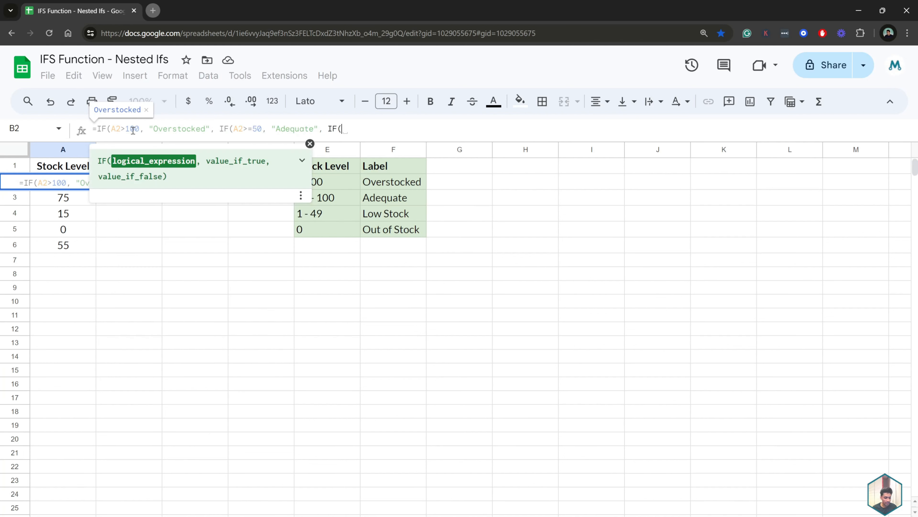
type("A2 >")
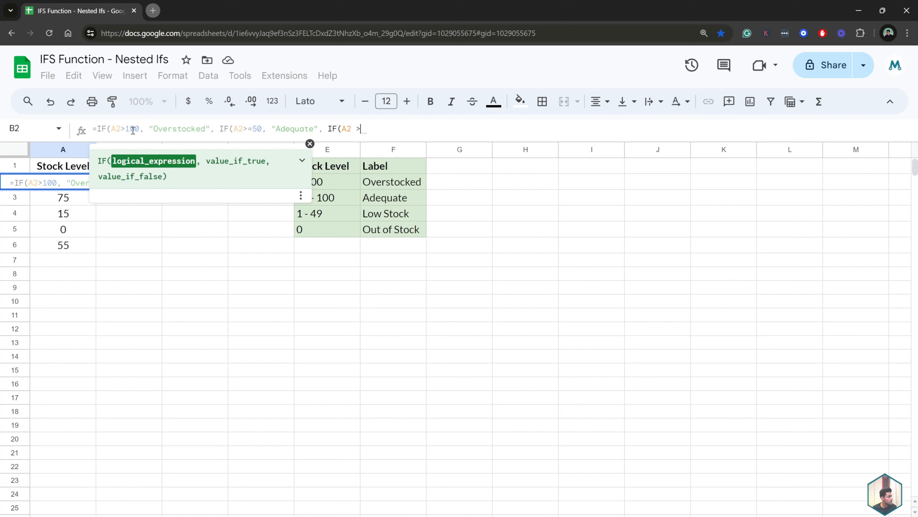
type("= 1")
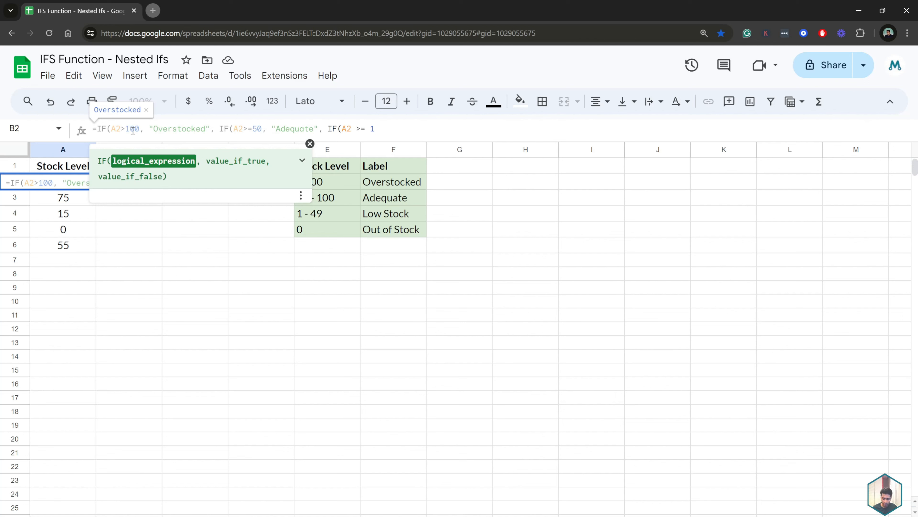
type(", \"")
type("Lo")
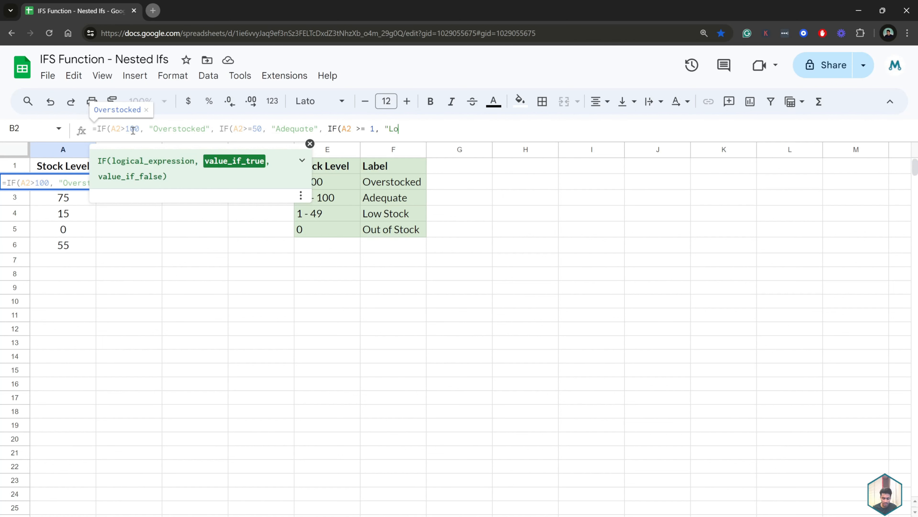
type("w Stock\", I")
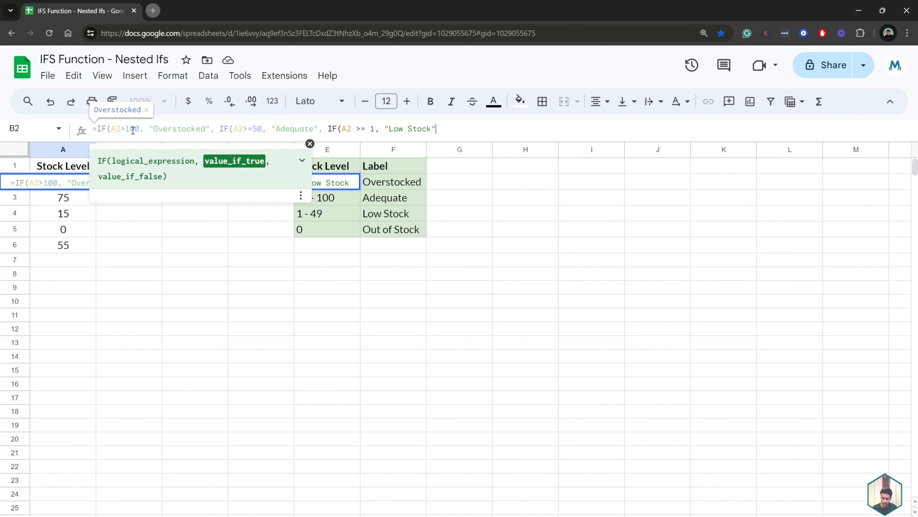
Nest a fourth IF in the B2 formula that returns "Out of Stock" when A2 = 0, and close all four IF functions.
type("F(A")
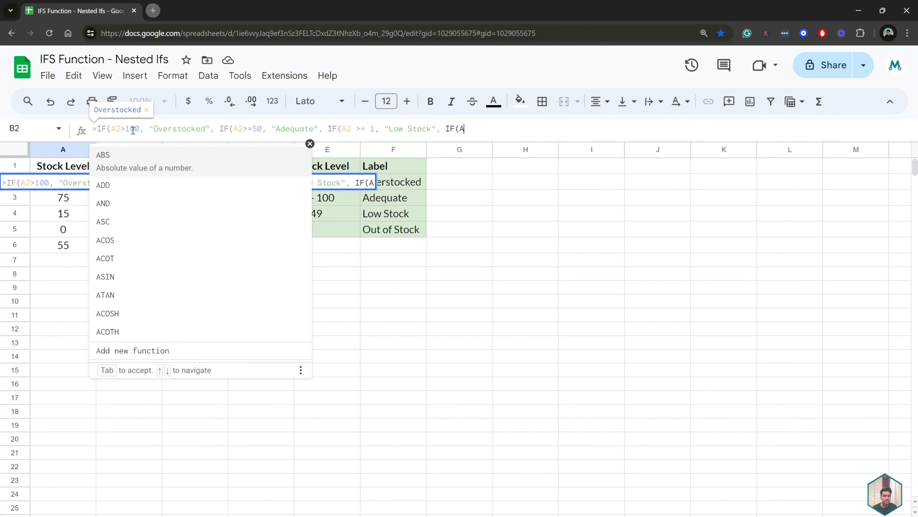
type("2 =")
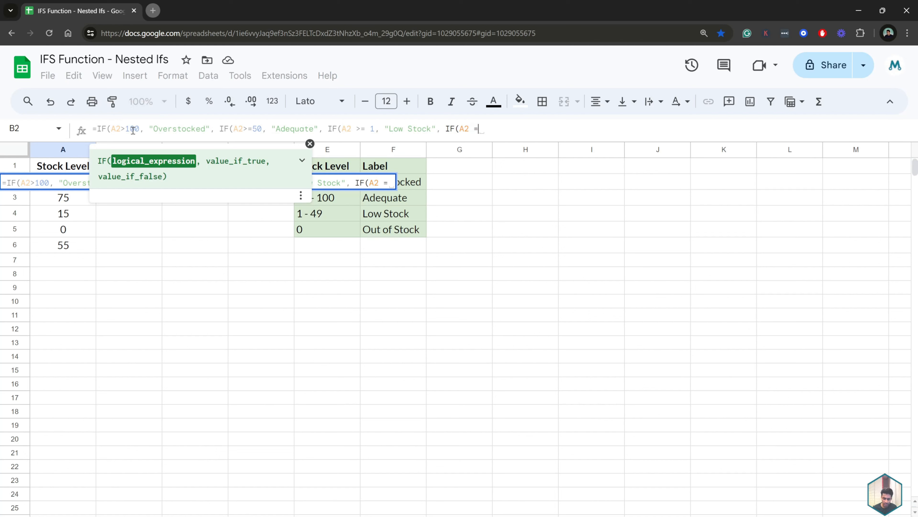
type(" 0, ")
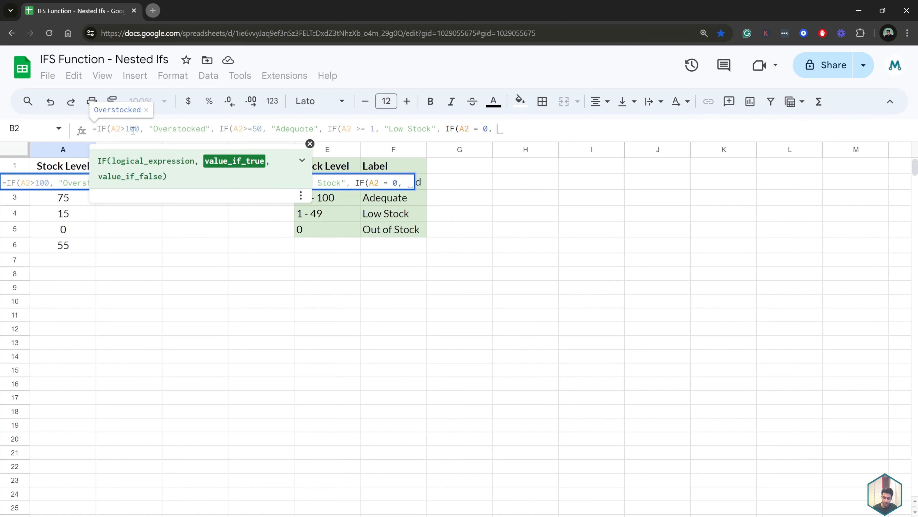
type("\"Ou")
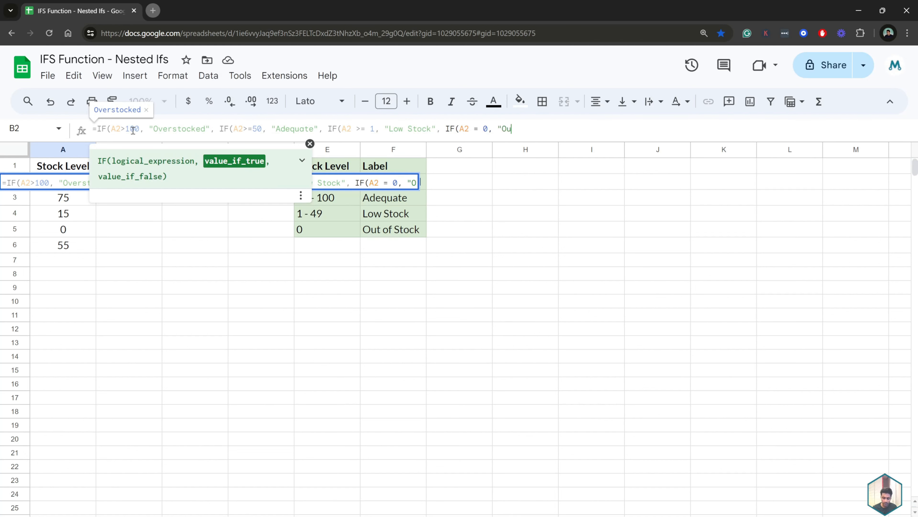
type("t of Stock\")")
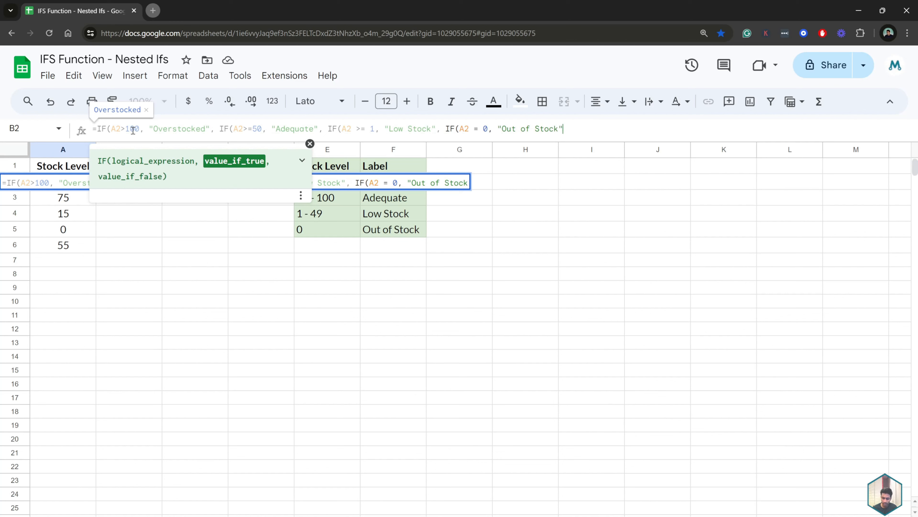
type("))")
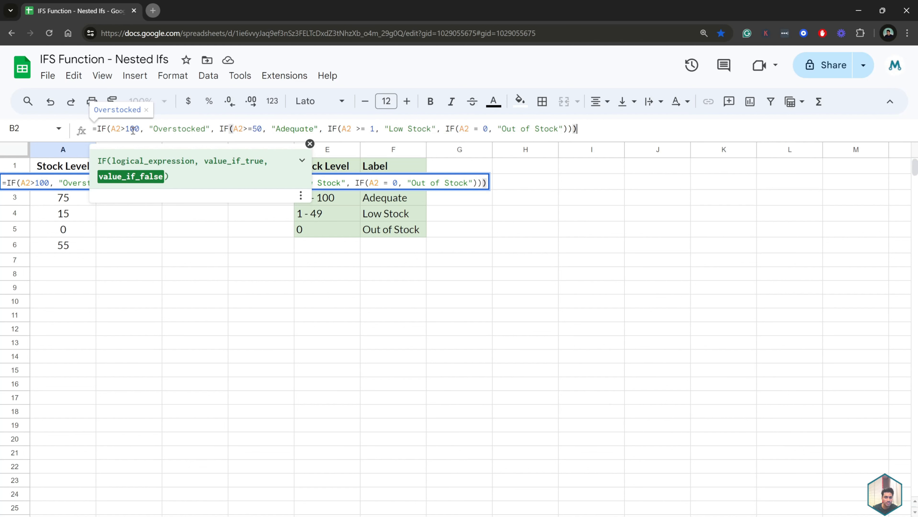
type(")")
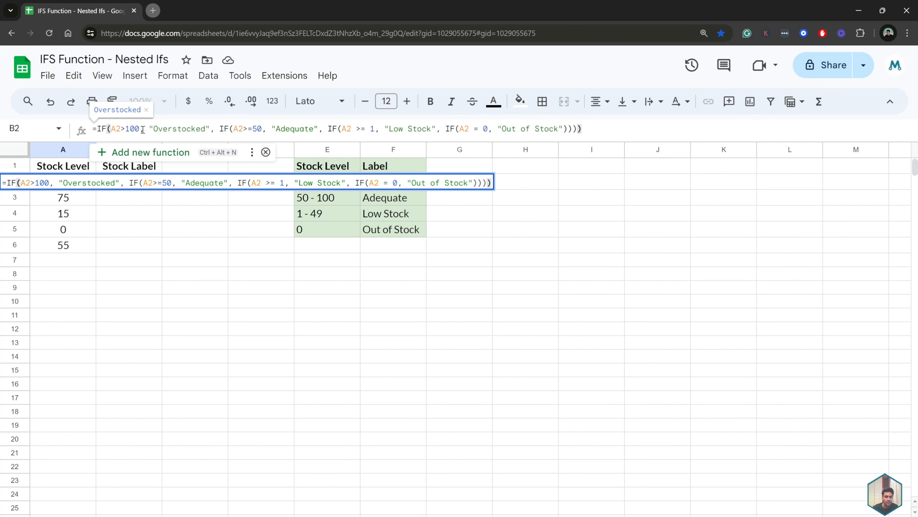
Review the nested conditions, commit the B2 formula, and accept the suggested autofill for B3:B6.
left_click(200, 129)
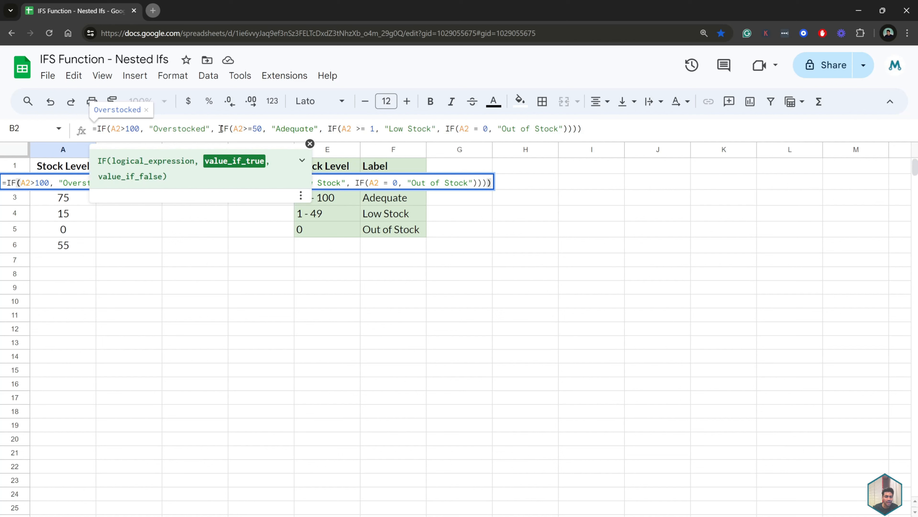
left_click(220, 129)
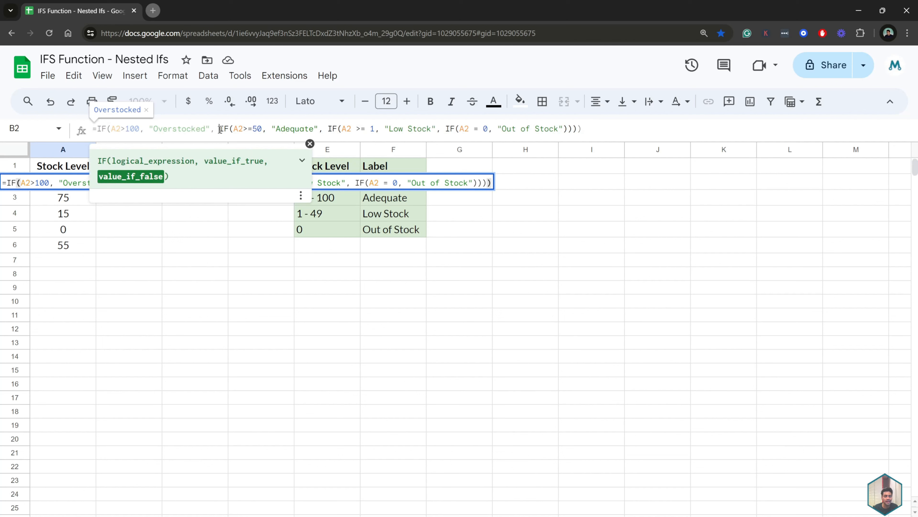
left_click_drag(219, 129, 264, 129)
left_click(327, 129)
left_click(608, 126)
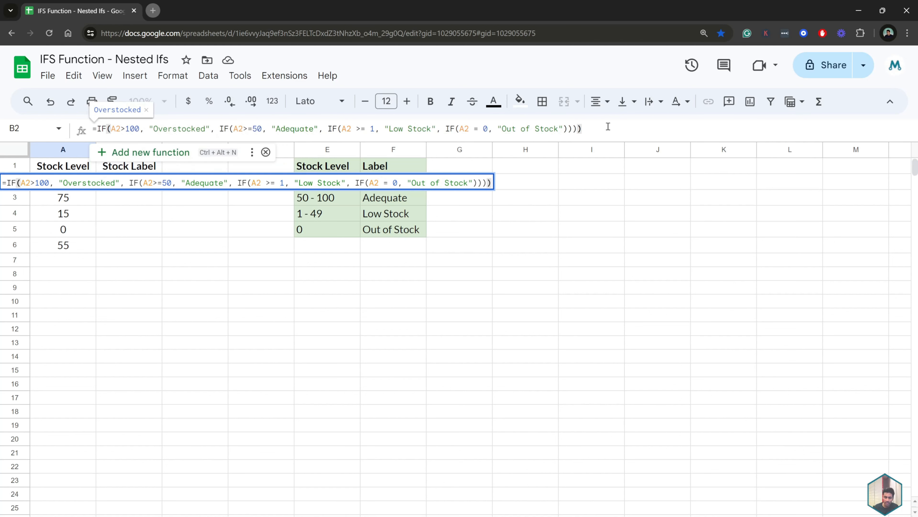
key("Return")
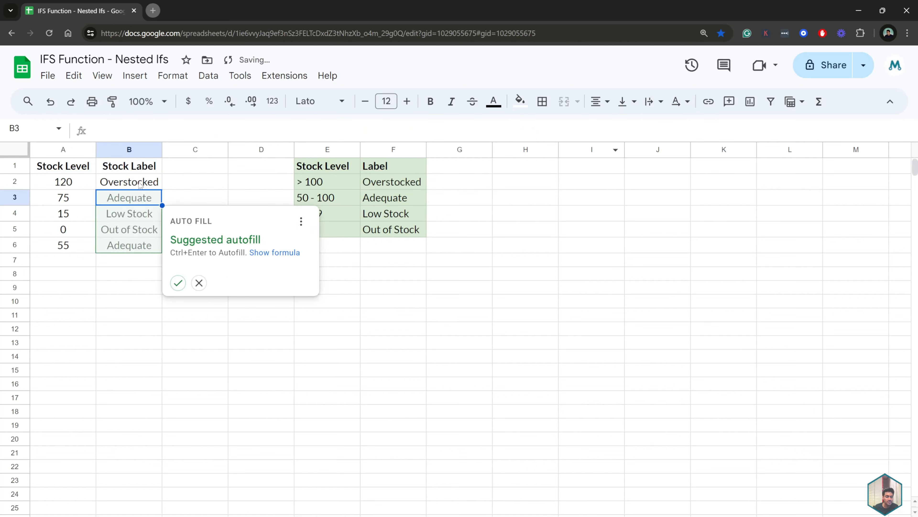
left_click(178, 283)
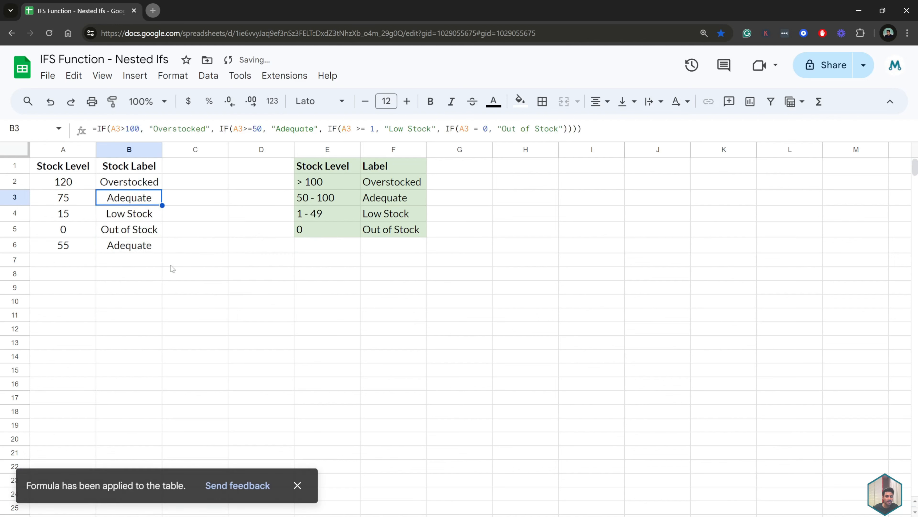
left_click(136, 276)
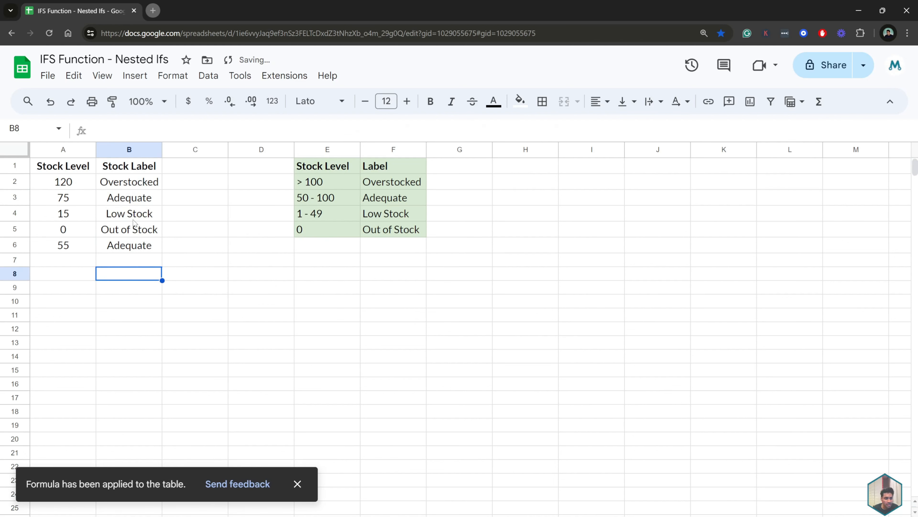
Check the labels against the stock levels, and clear the nested IF formulas from B2:B6.
left_click_drag(77, 185, 83, 247)
left_click(148, 184)
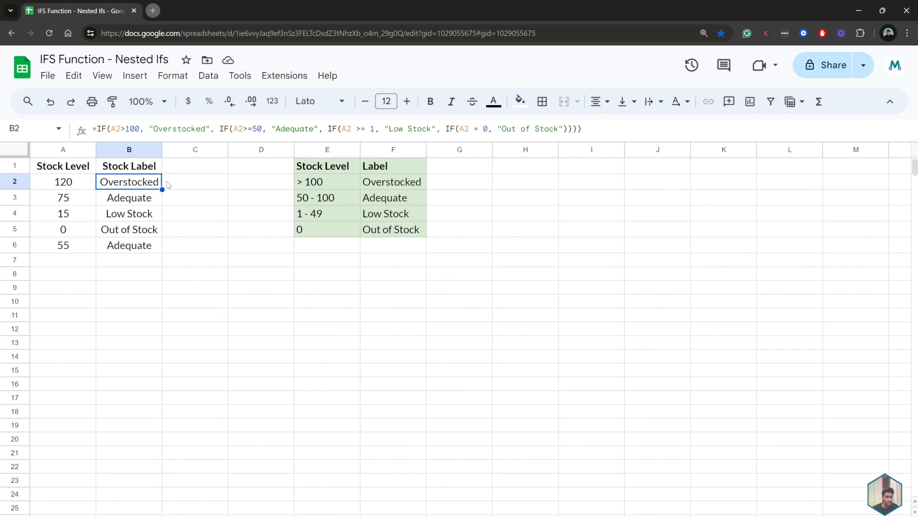
left_click(178, 204)
left_click_drag(158, 186, 141, 243)
key("Delete")
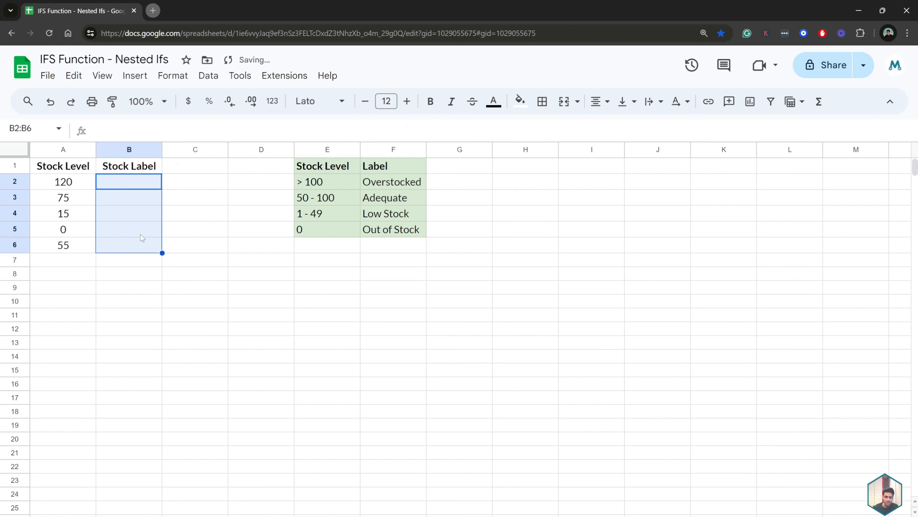
Start an IFS formula in cell B2 that returns "Overstocked" when A2>100.
left_click(137, 180)
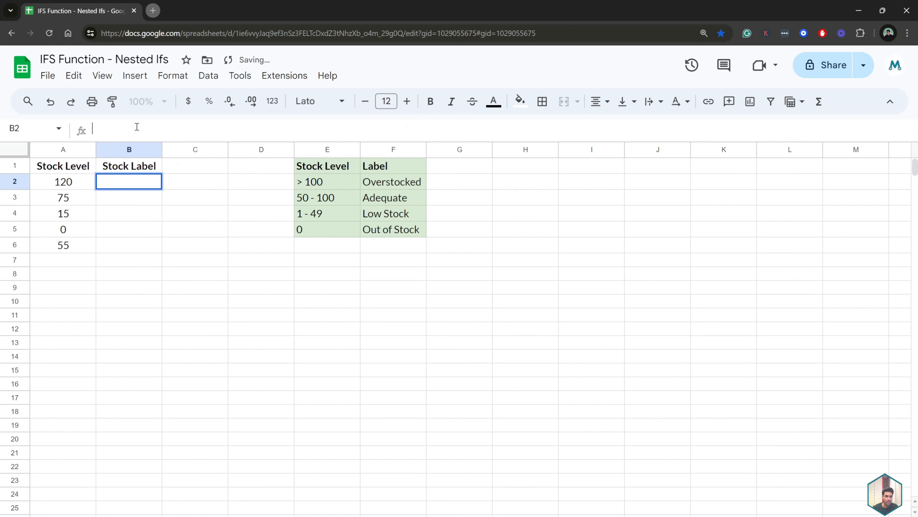
left_click(137, 127)
type("=IFS")
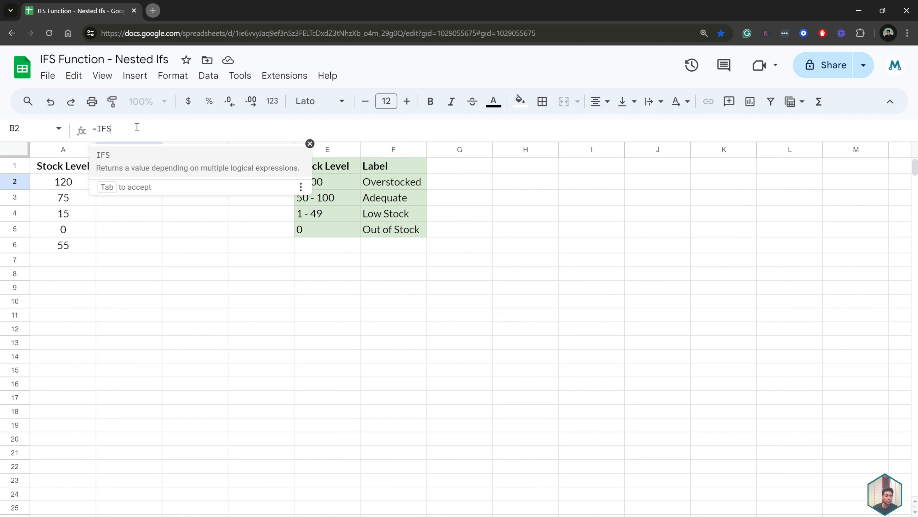
type("(")
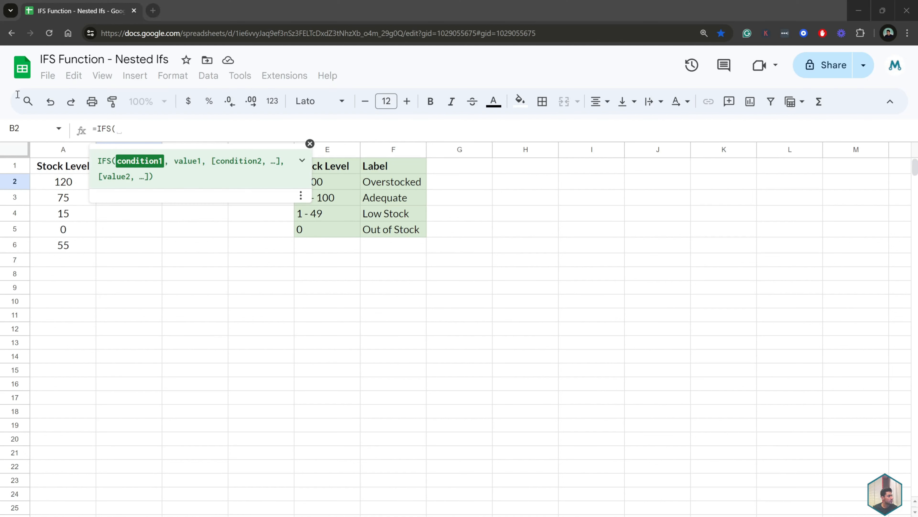
left_click(203, 137)
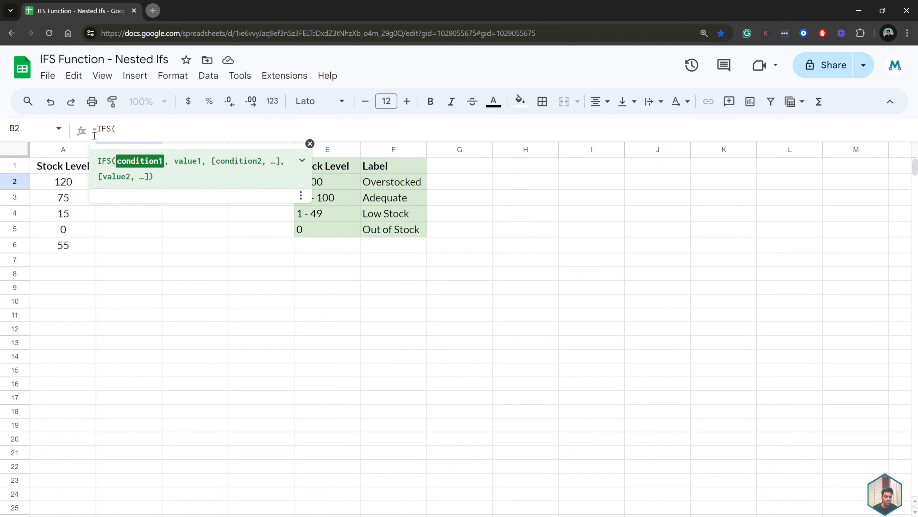
left_click(74, 182)
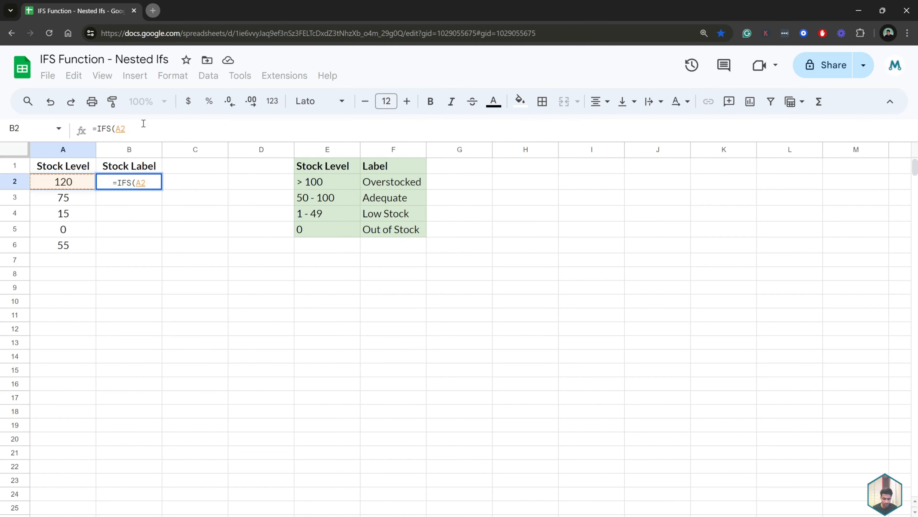
type(">")
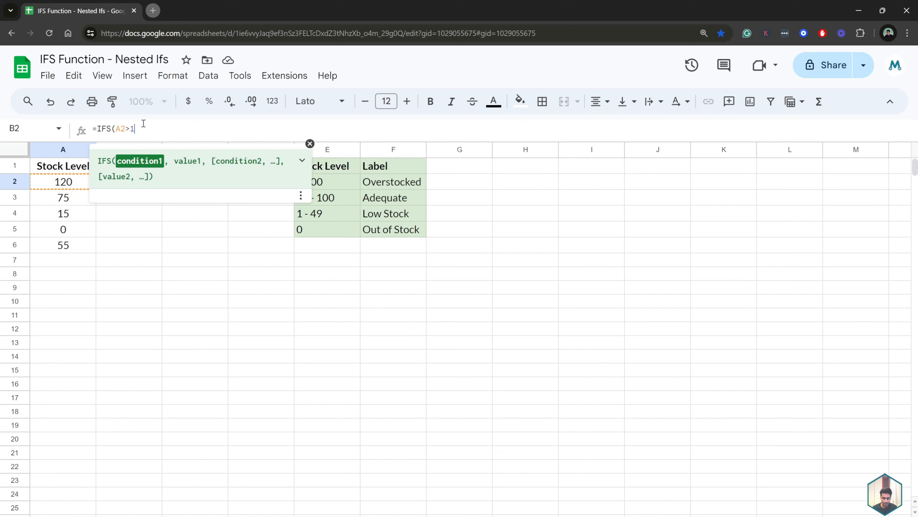
type("100, \"Overstocked")
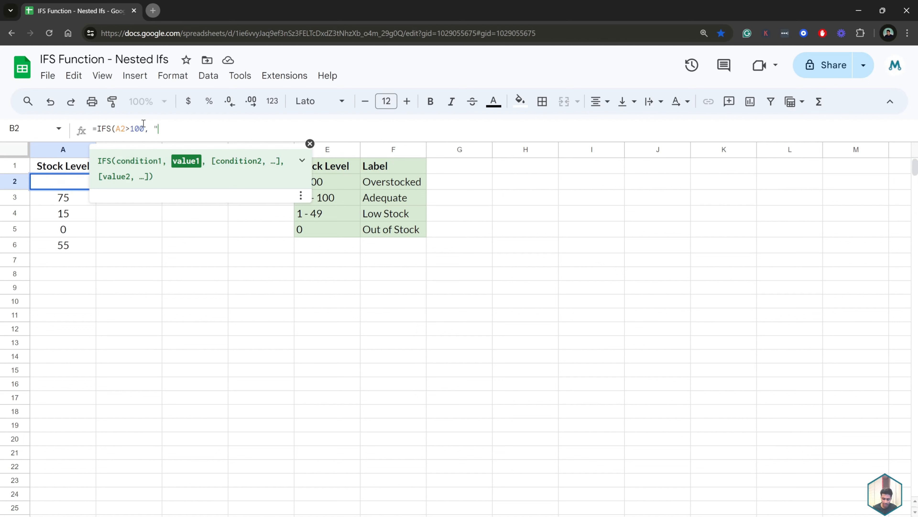
type("\",")
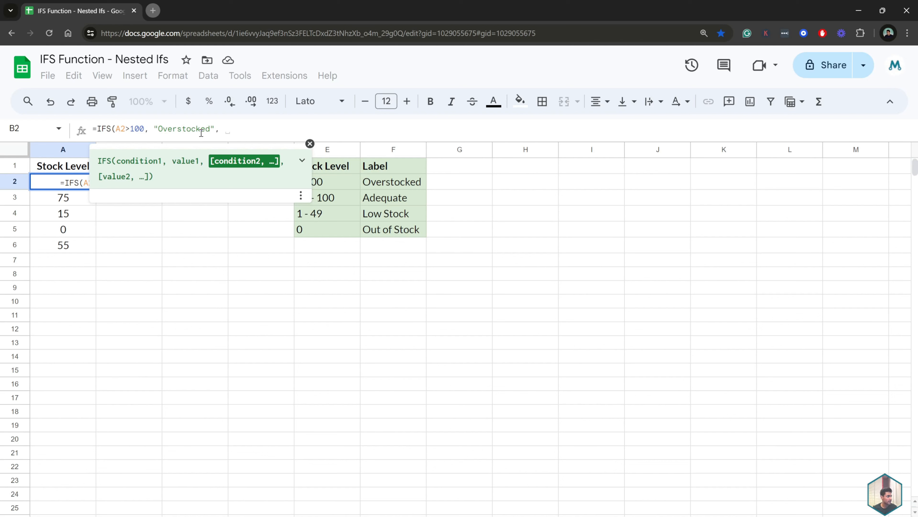
Add a second condition to the B2 IFS formula, returning "Adequate" when A2 >= 50.
type("A2")
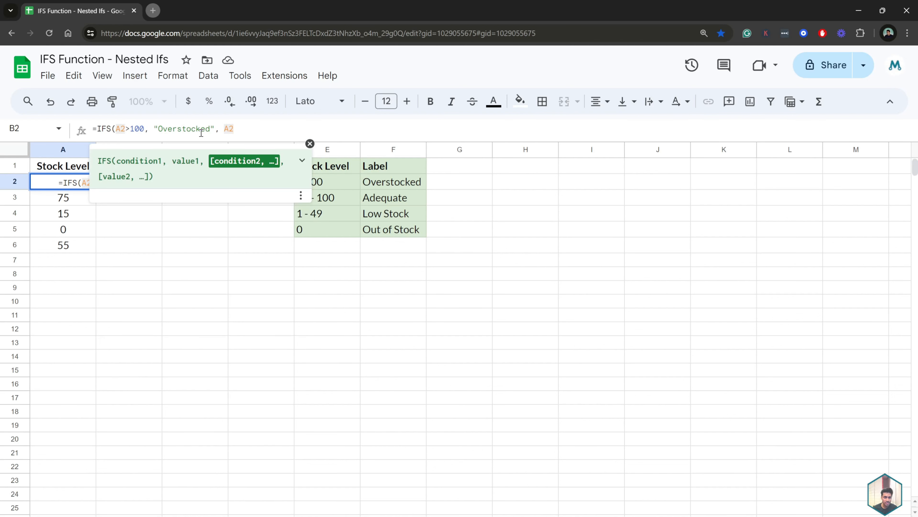
type(" >")
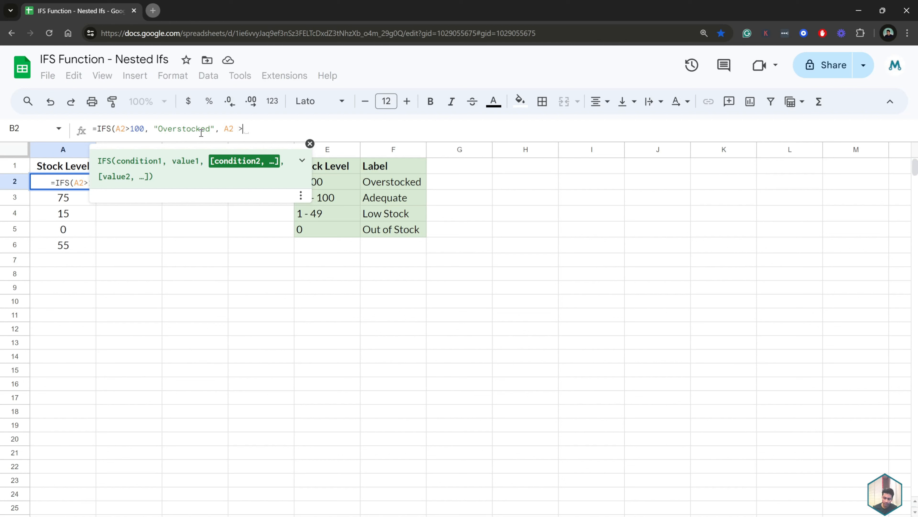
type("= 50, ")
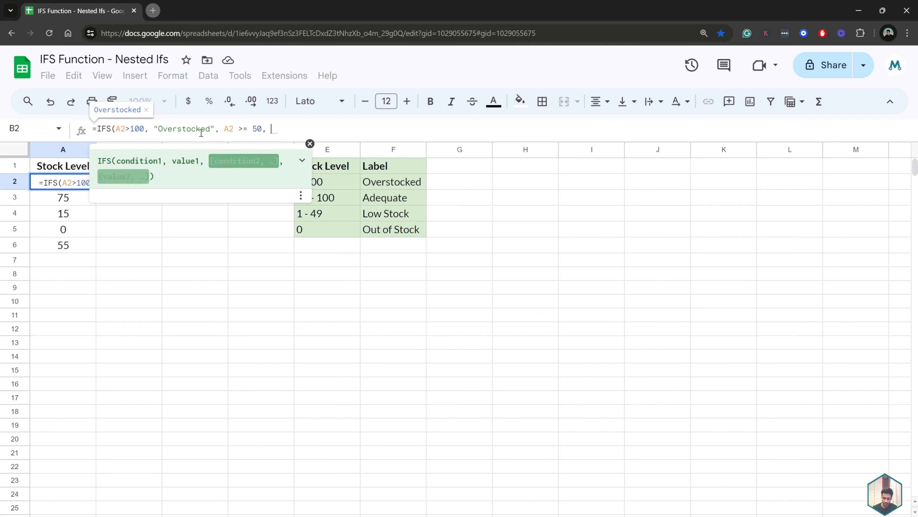
type("\"Adeq")
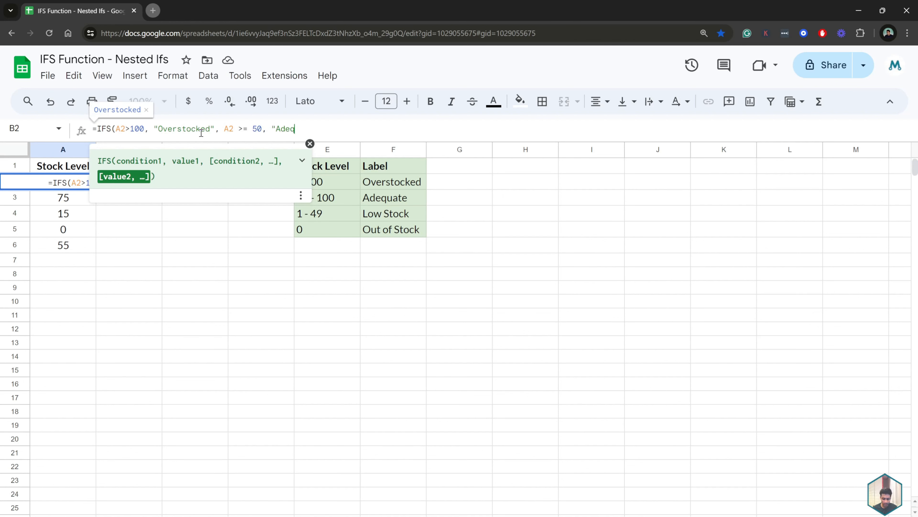
type("uate\",")
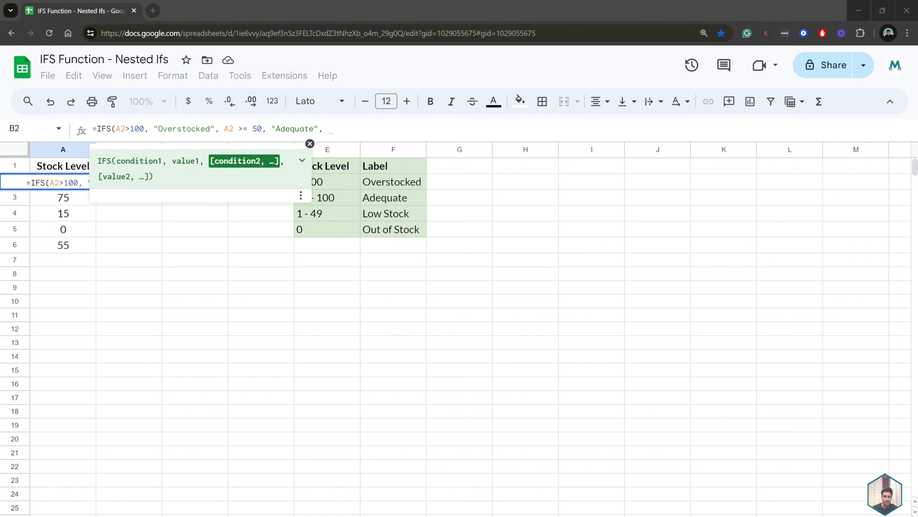
Complete the B2 IFS formula with A2 >= 1 returning "Low Stock" and A2 = 0 returning "Out of Stock", removing the extra space.
left_click(376, 129)
type("A2 >= 1, \"Low Stock\", A2 = 0, \"Out of Stock\")")
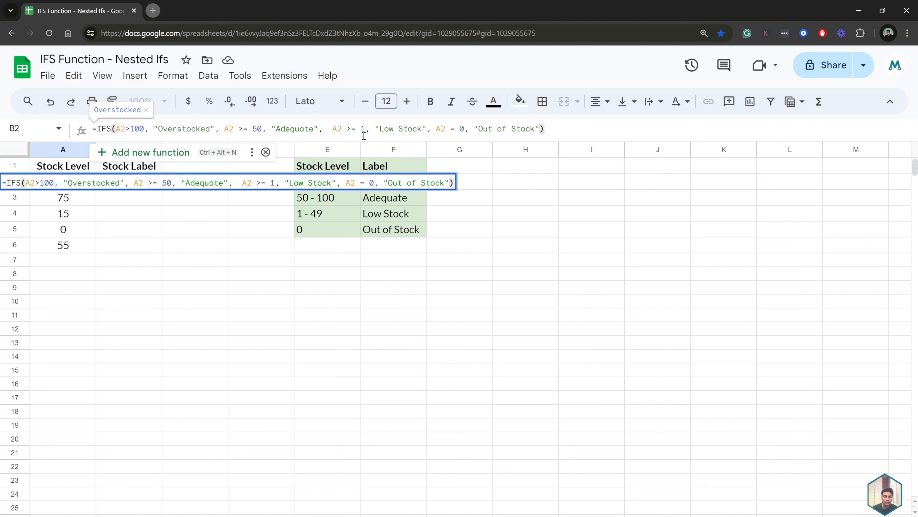
left_click(361, 129)
left_click(332, 129)
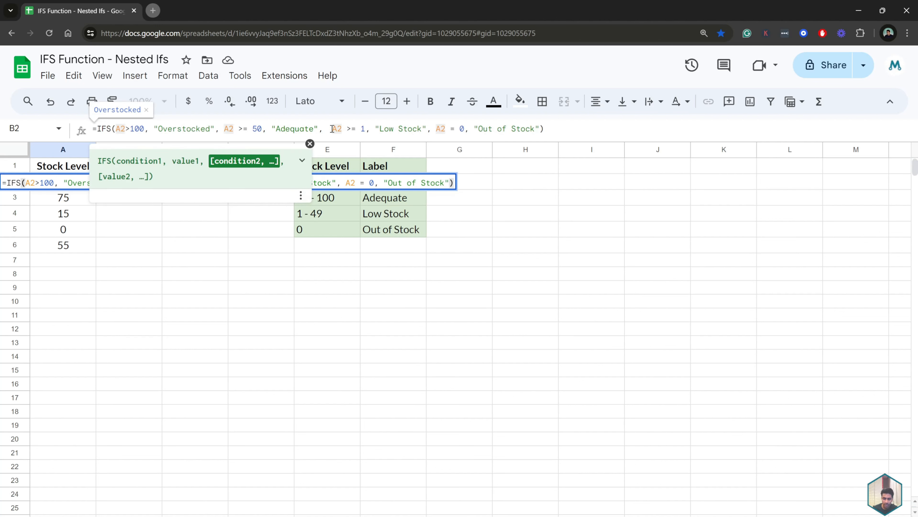
key("BackSpace")
left_click(384, 129)
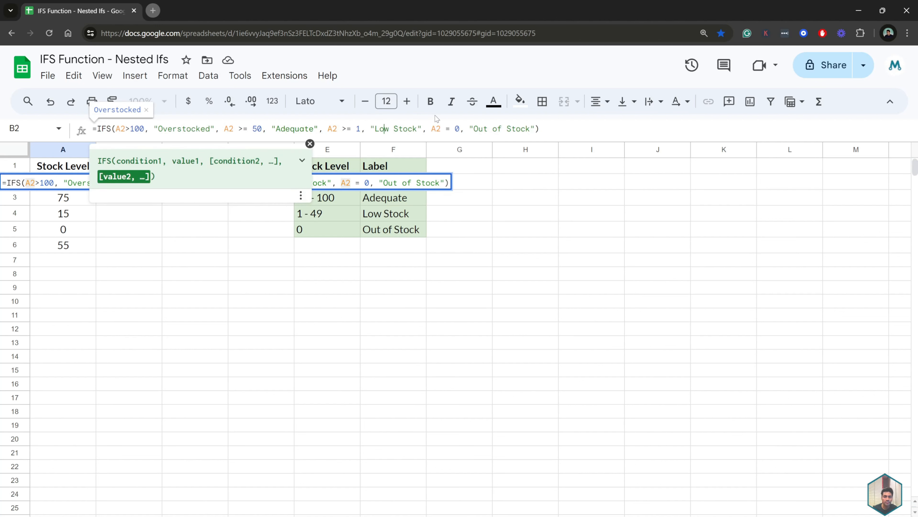
left_click(451, 129)
left_click(540, 128)
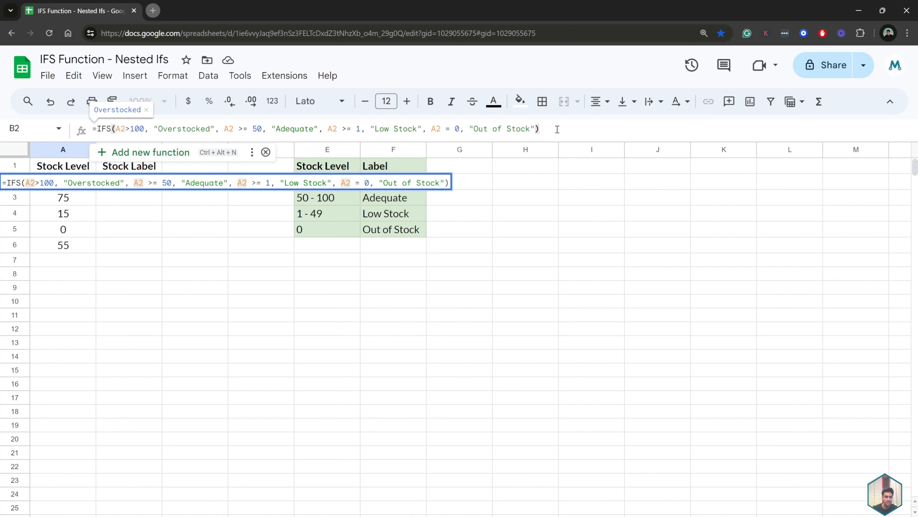
Commit the IFS formula in B2, fill B3:B6 with the suggested autofill, and check the filled formulas.
key("Return")
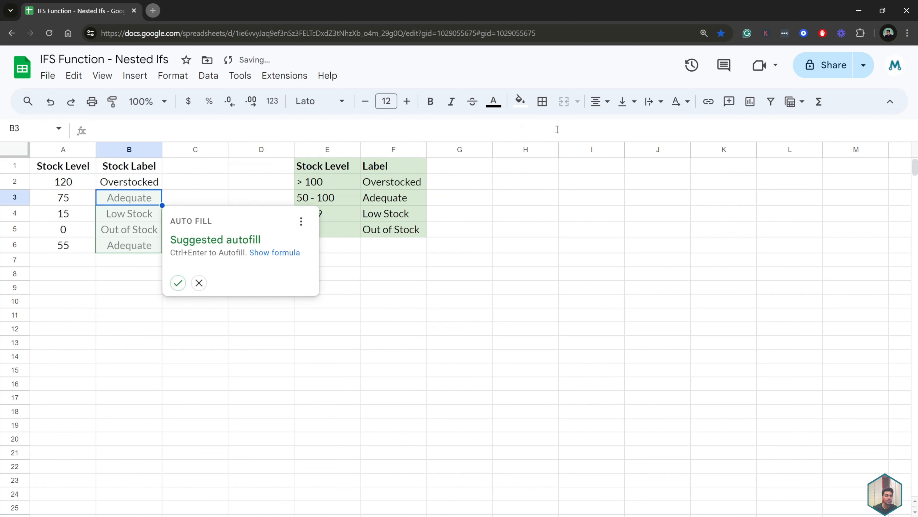
left_click(177, 284)
left_click(148, 227)
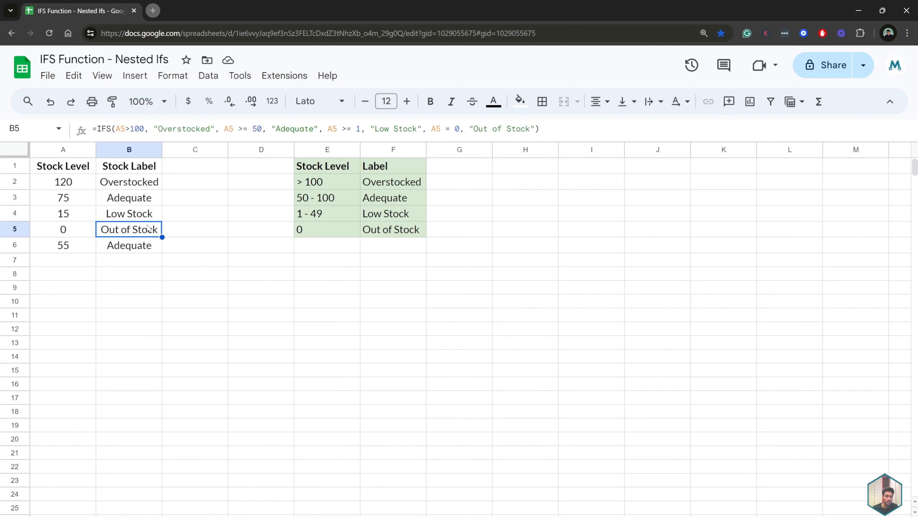
key("Up")
key("Up")
key("Up")
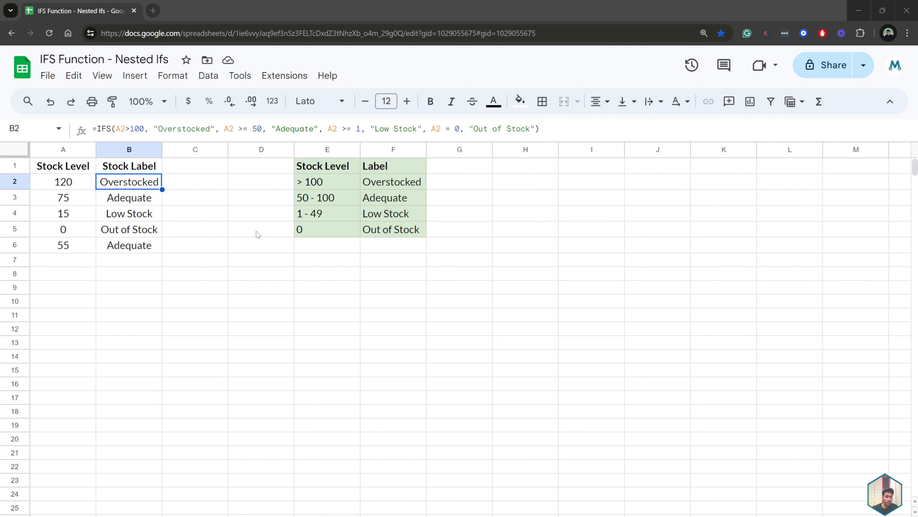